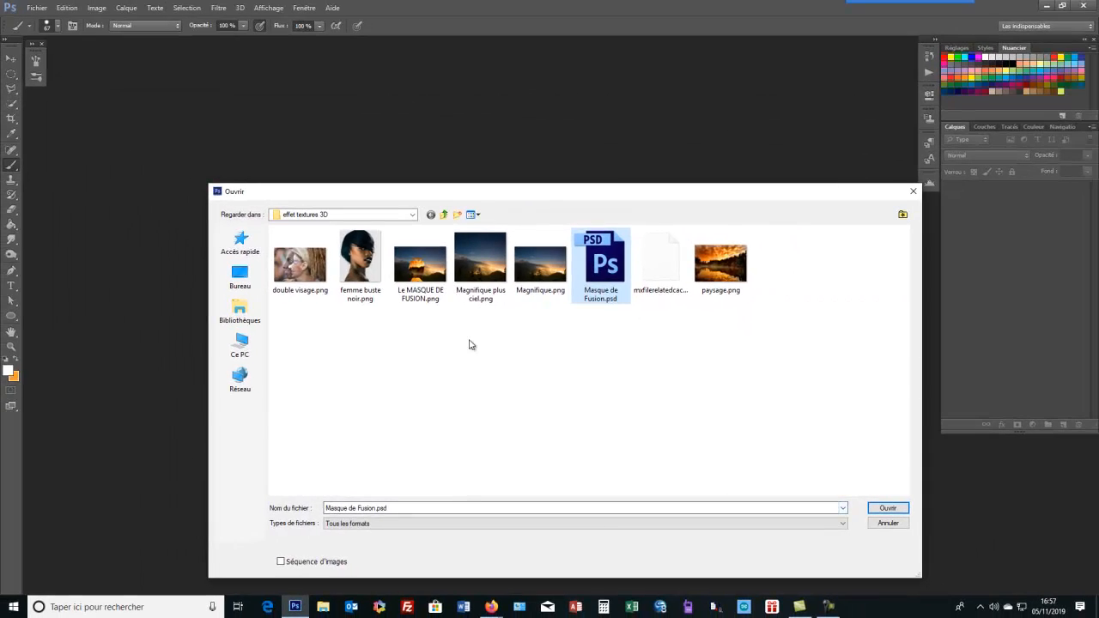
# Step: Open Le MASQUE DE FUSION.png in a floating window to examine the finished effect, and close it
pyautogui.click(373, 259)
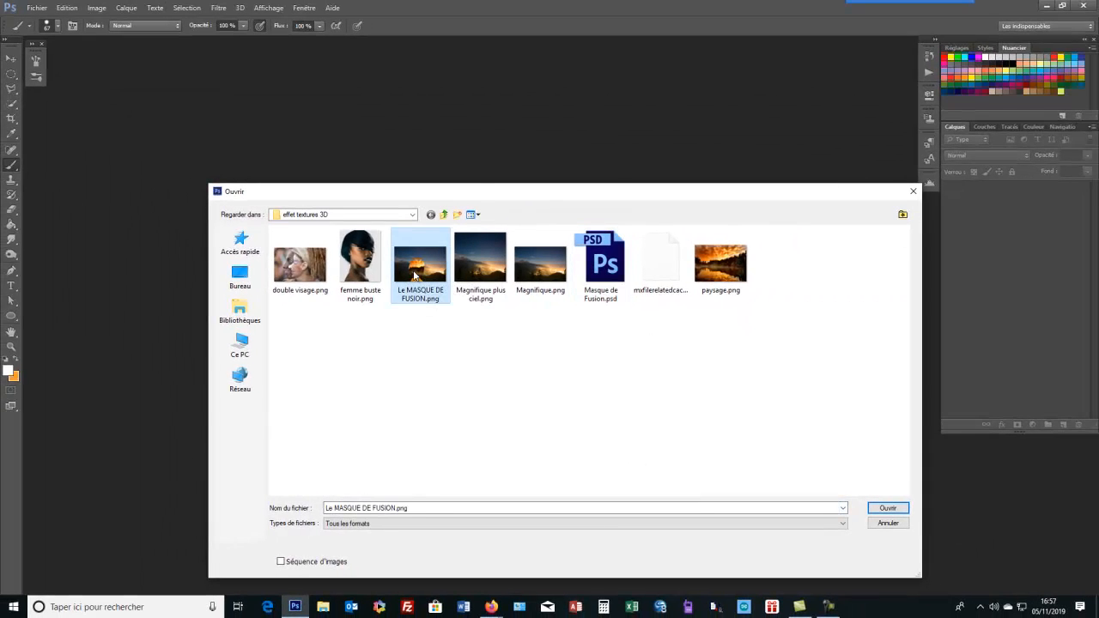
pyautogui.click(893, 508)
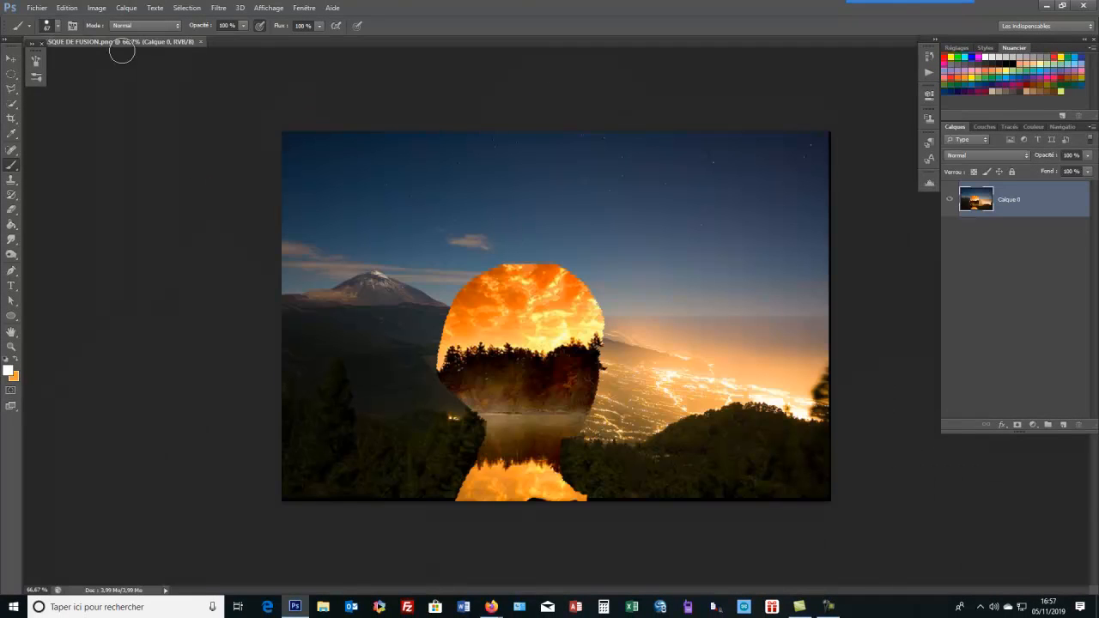
pyautogui.moveTo(69, 43)
pyautogui.mouseDown()
pyautogui.moveTo(111, 92)
pyautogui.moveTo(109, 53)
pyautogui.mouseUp()
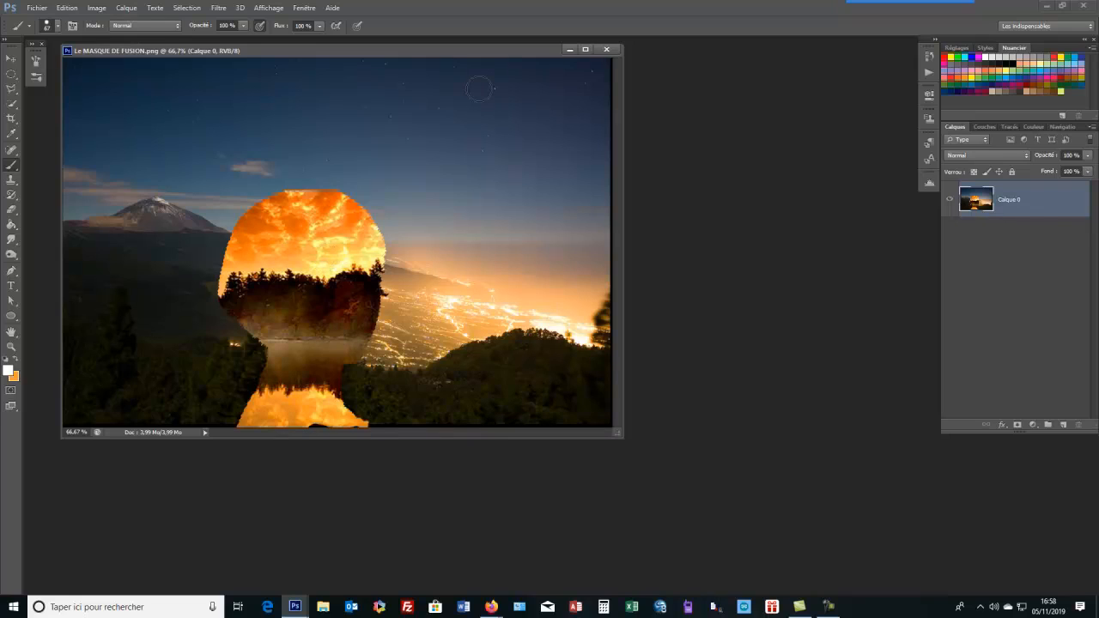
pyautogui.click(607, 49)
# Step: Open Magnifique.png in a floating window and convert its locked background into a regular layer named Calque 0
pyautogui.click(37, 9)
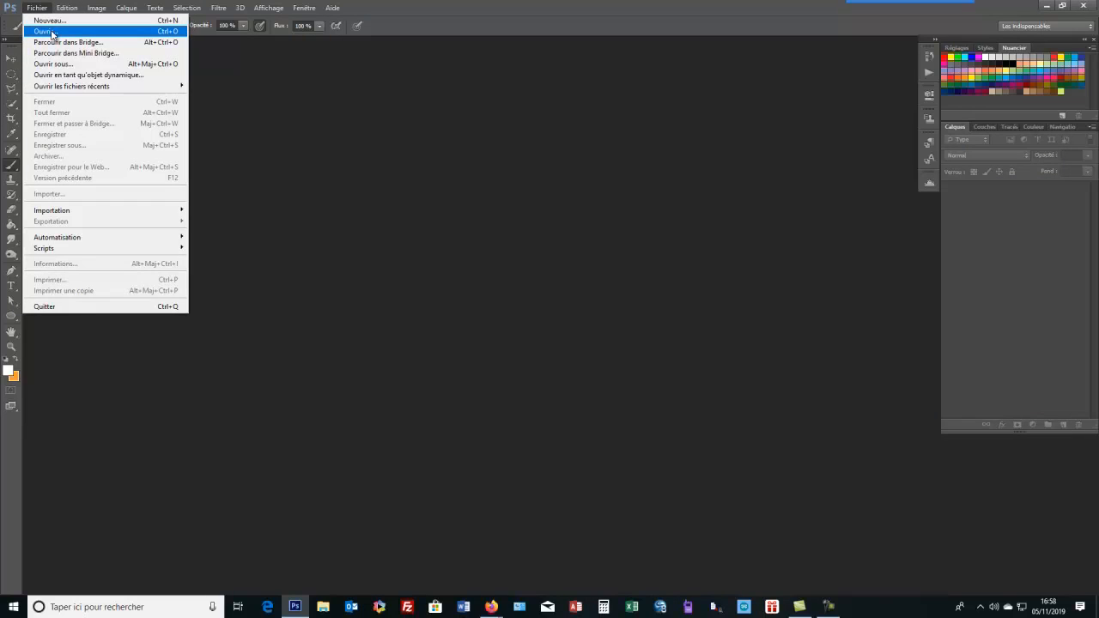
pyautogui.click(53, 33)
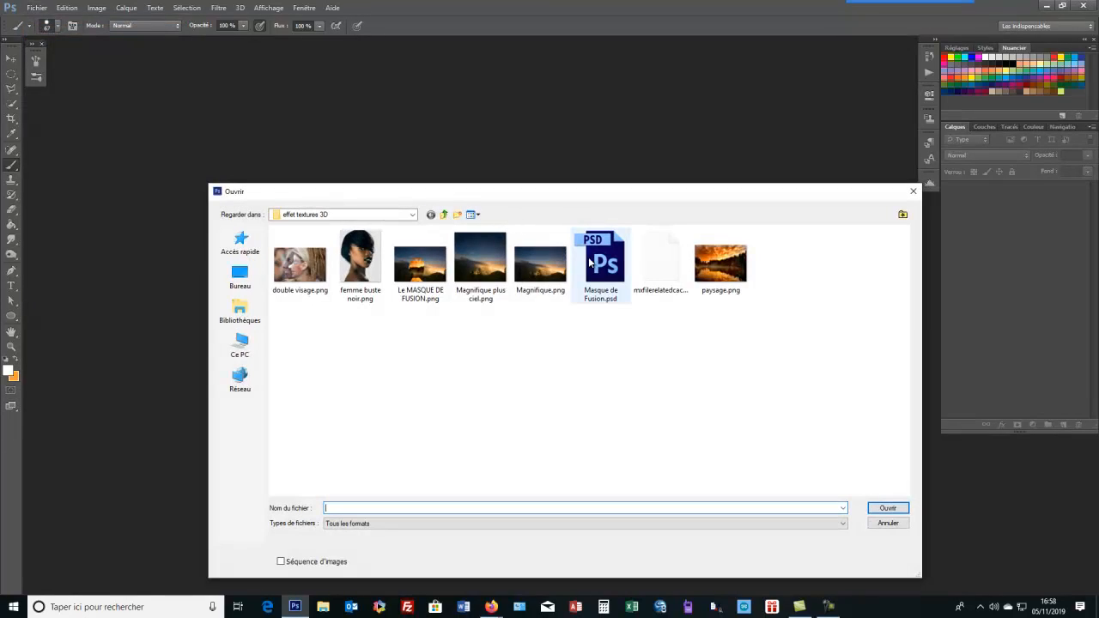
pyautogui.click(536, 273)
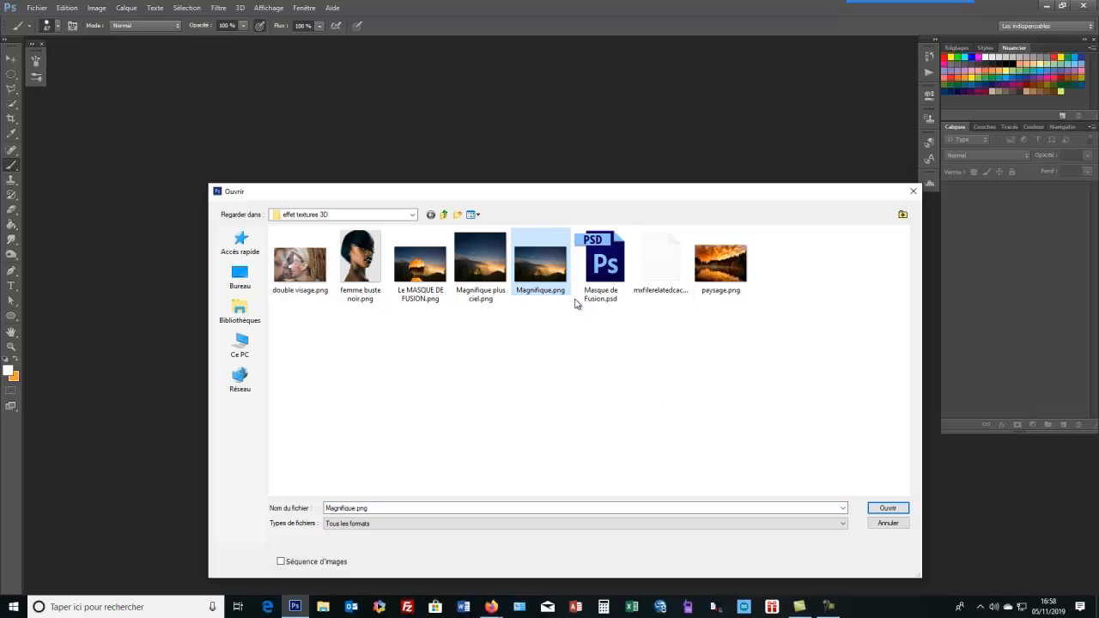
pyautogui.click(888, 508)
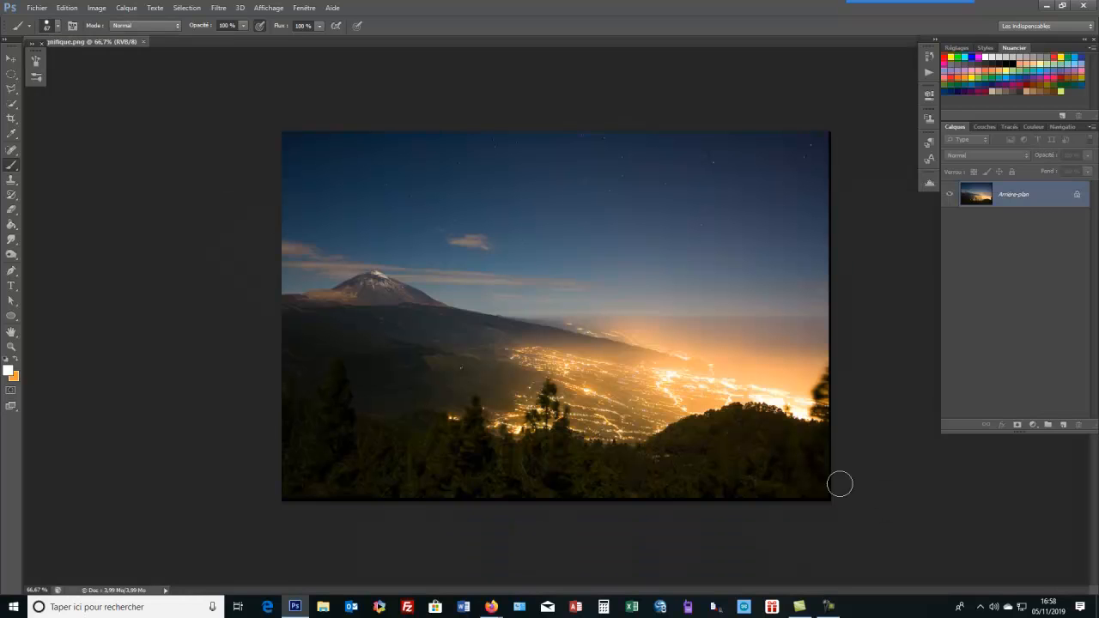
pyautogui.moveTo(57, 40); pyautogui.dragTo(104, 57)
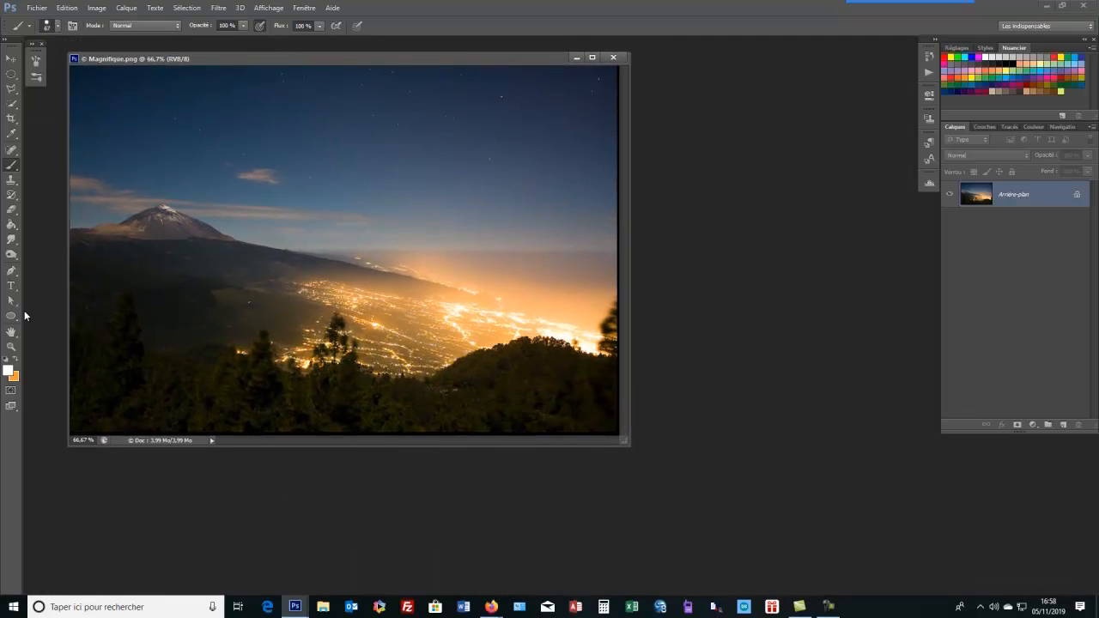
pyautogui.doubleClick(1039, 194)
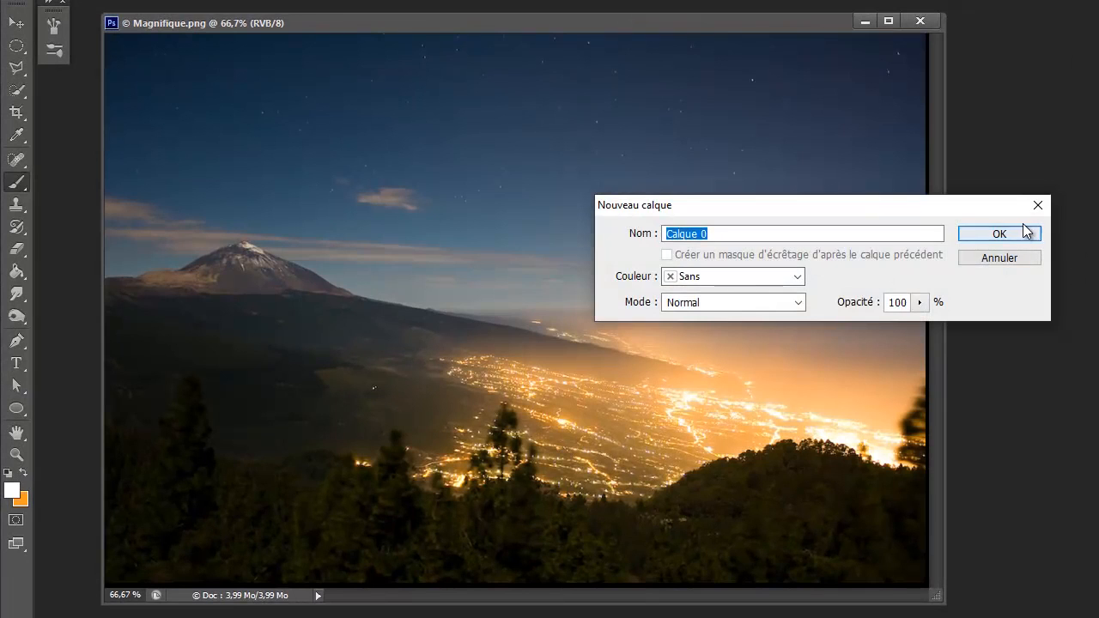
pyautogui.click(1000, 234)
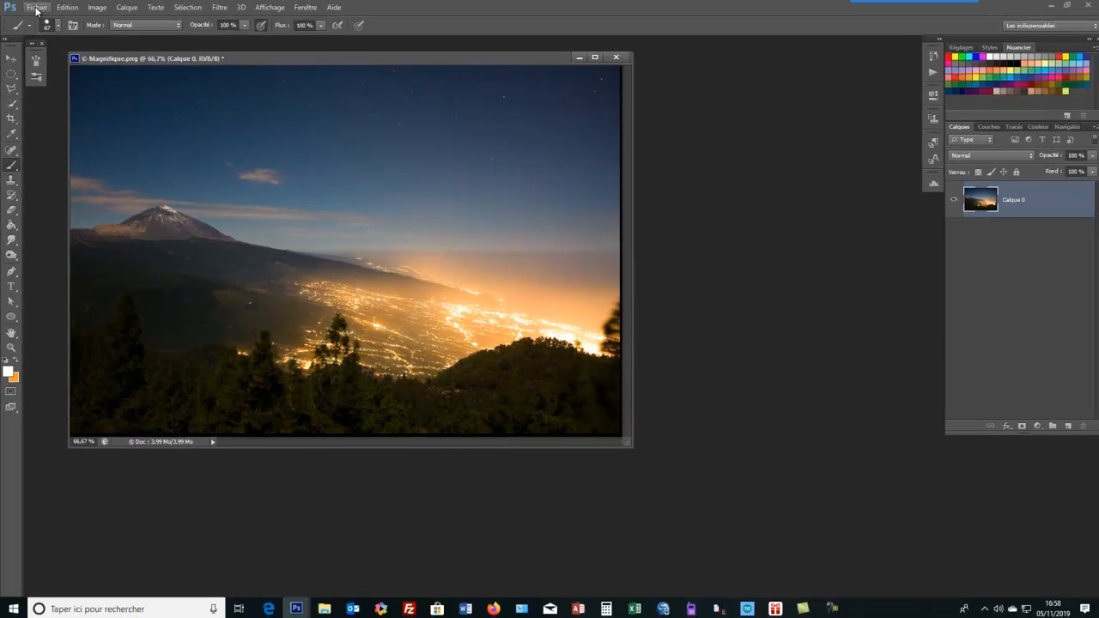
pyautogui.click(36, 9)
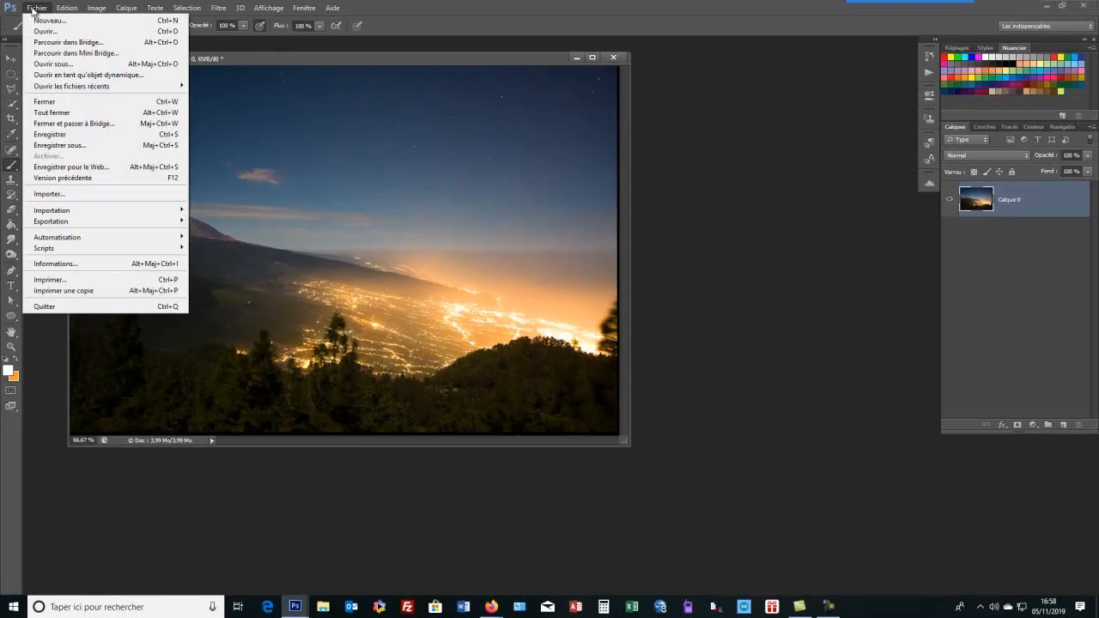
pyautogui.click(41, 32)
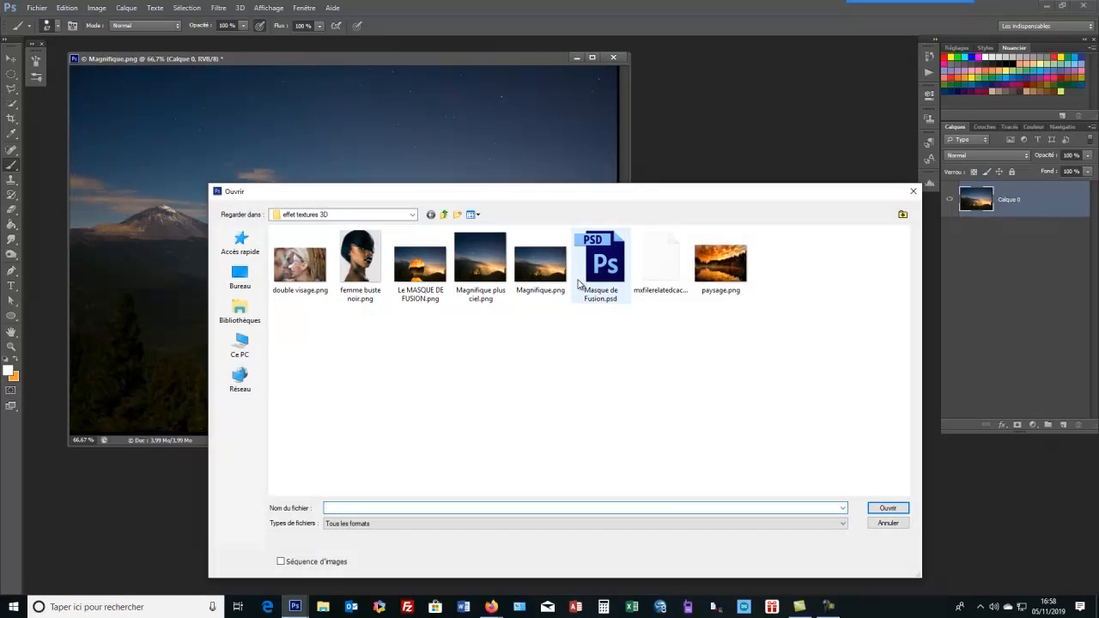
pyautogui.click(365, 271)
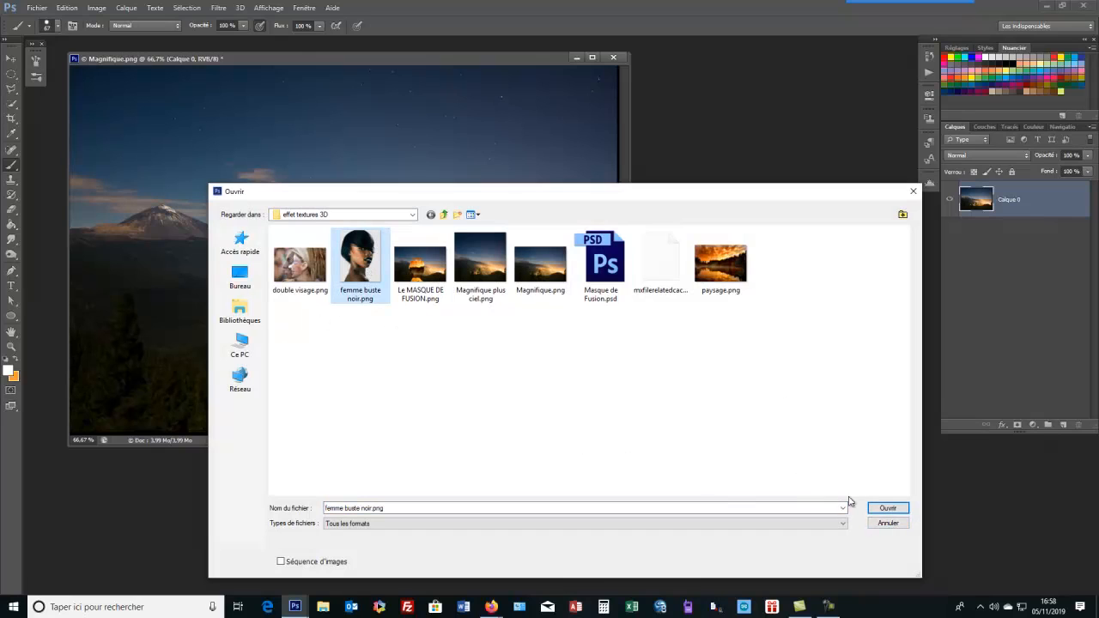
pyautogui.click(888, 523)
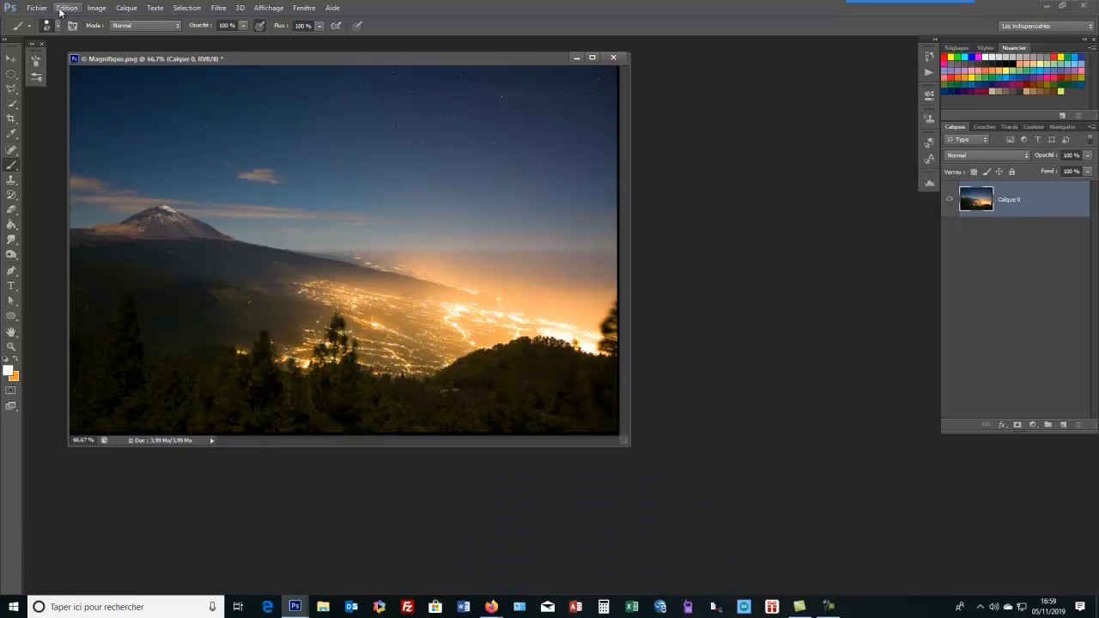
# Step: Place femme buste noir.png into the Magnifique document and position the bust on the lower edge, left of centre
pyautogui.click(39, 8)
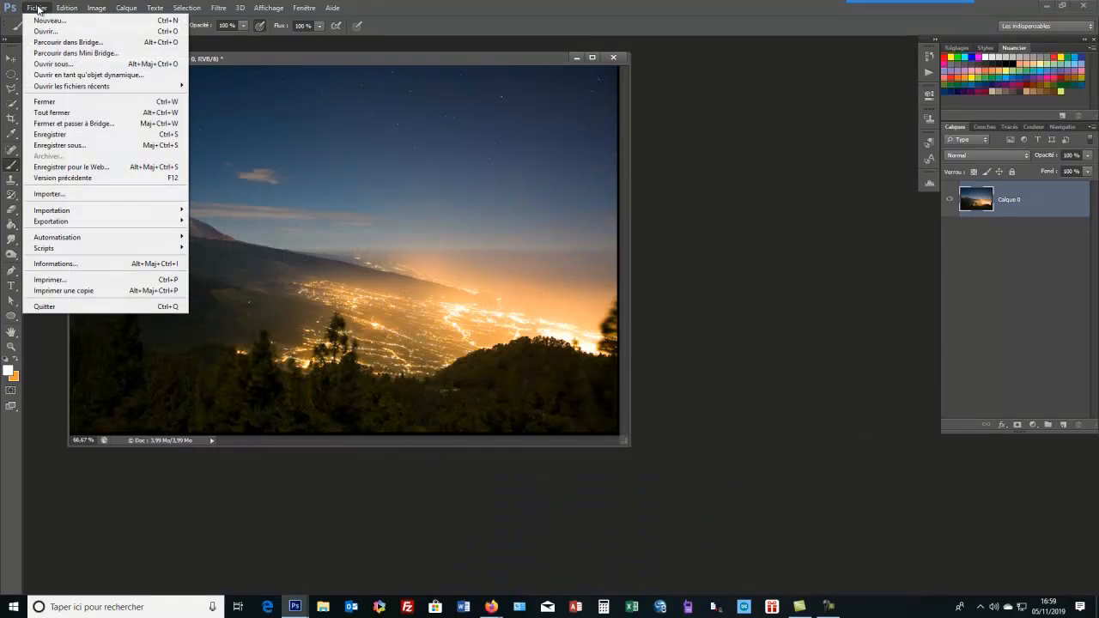
pyautogui.click(69, 195)
pyautogui.click(344, 249)
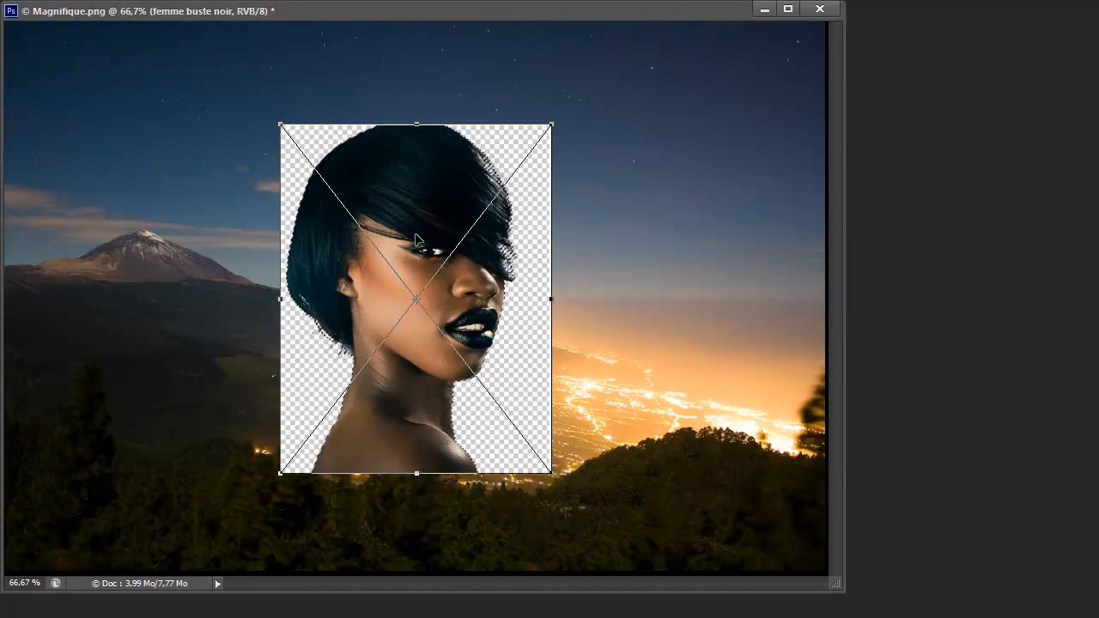
pyautogui.moveTo(419, 239); pyautogui.dragTo(380, 340)
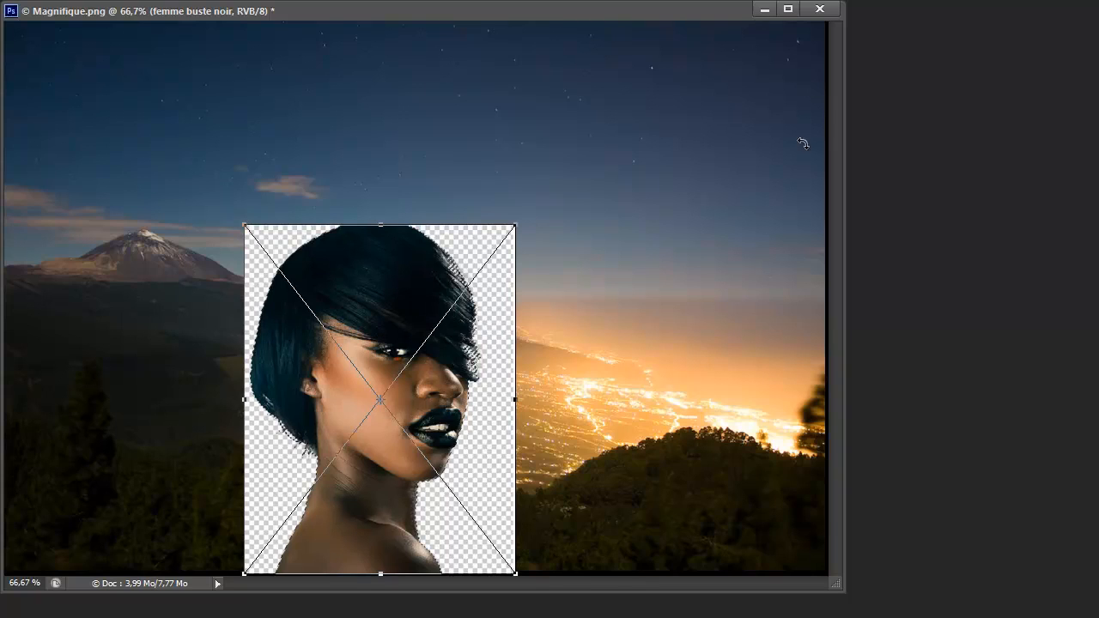
pyautogui.moveTo(372, 366); pyautogui.dragTo(363, 380)
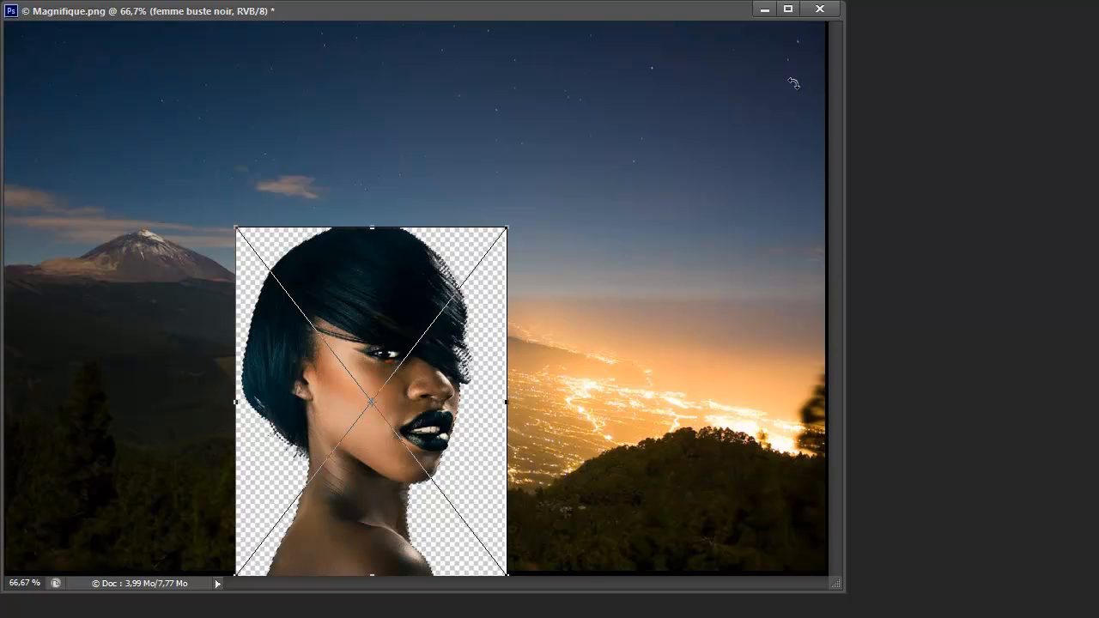
pyautogui.press('Return')
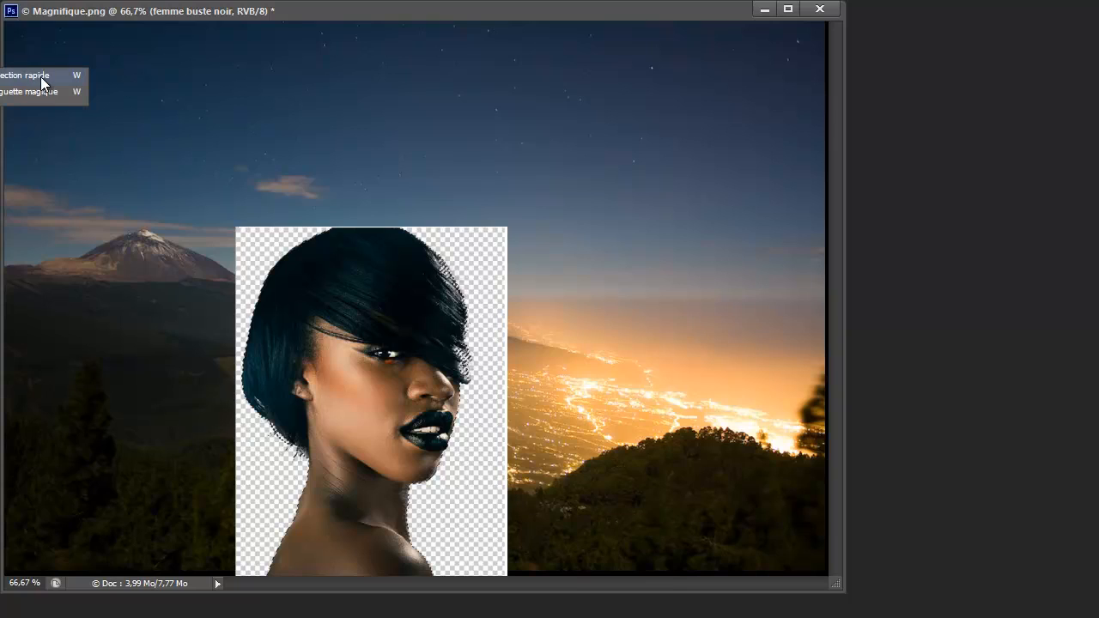
# Step: Select the woman's whole bust with the Quick Selection tool and add a layer mask from the selection
pyautogui.moveTo(378, 244)
pyautogui.mouseDown()
pyautogui.moveTo(331, 246)
pyautogui.moveTo(295, 289)
pyautogui.moveTo(300, 368)
pyautogui.moveTo(324, 415)
pyautogui.mouseUp()
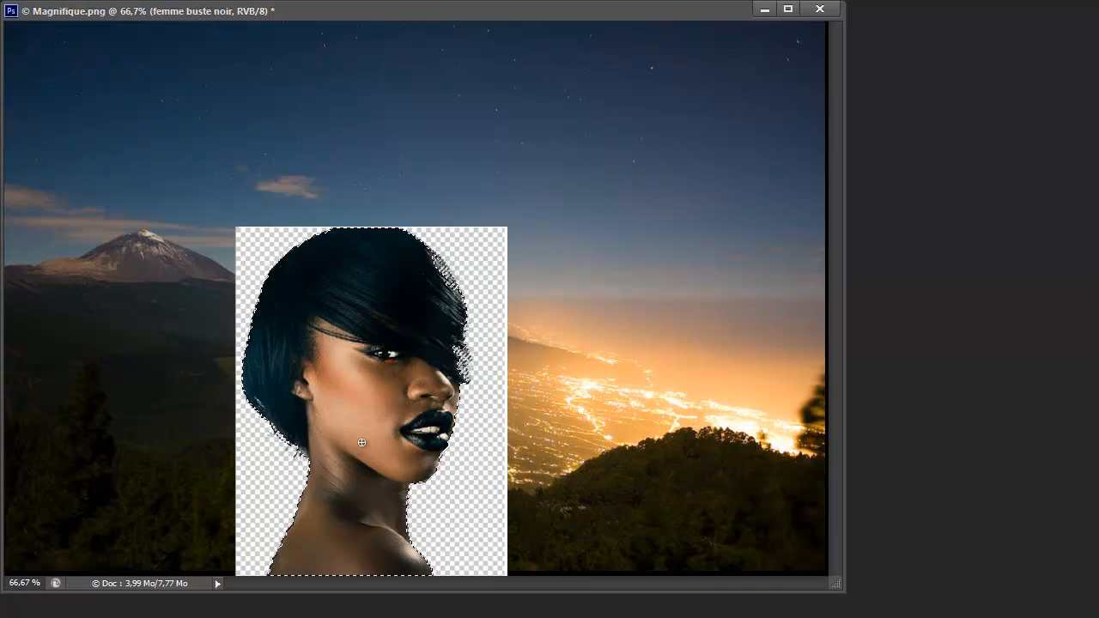
pyautogui.moveTo(442, 258)
pyautogui.mouseDown()
pyautogui.moveTo(459, 274)
pyautogui.moveTo(452, 294)
pyautogui.mouseUp()
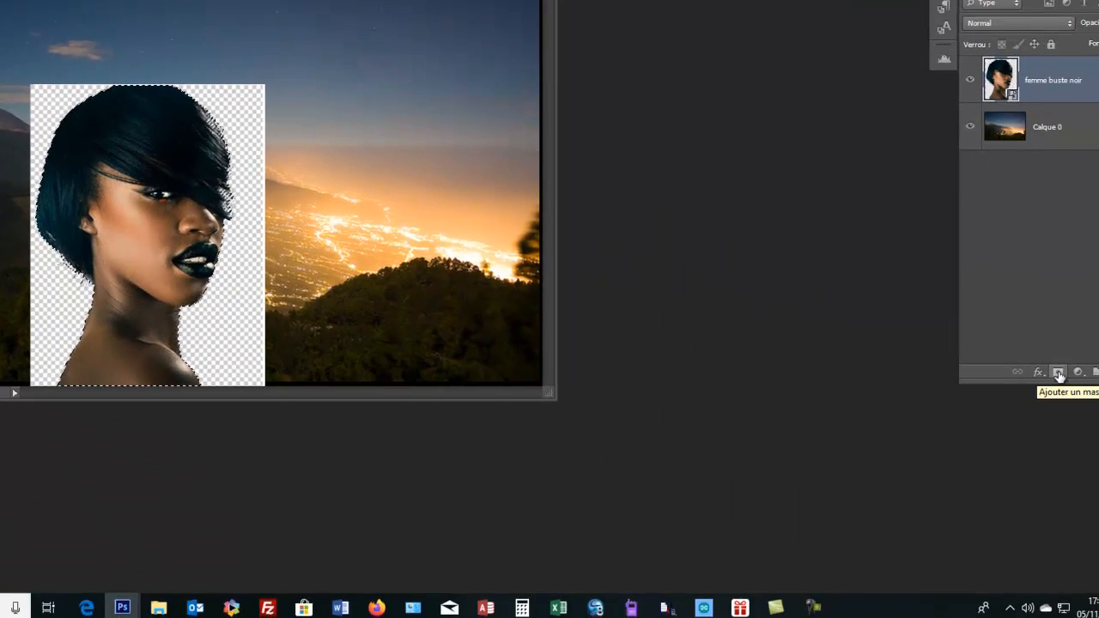
pyautogui.click(1049, 369)
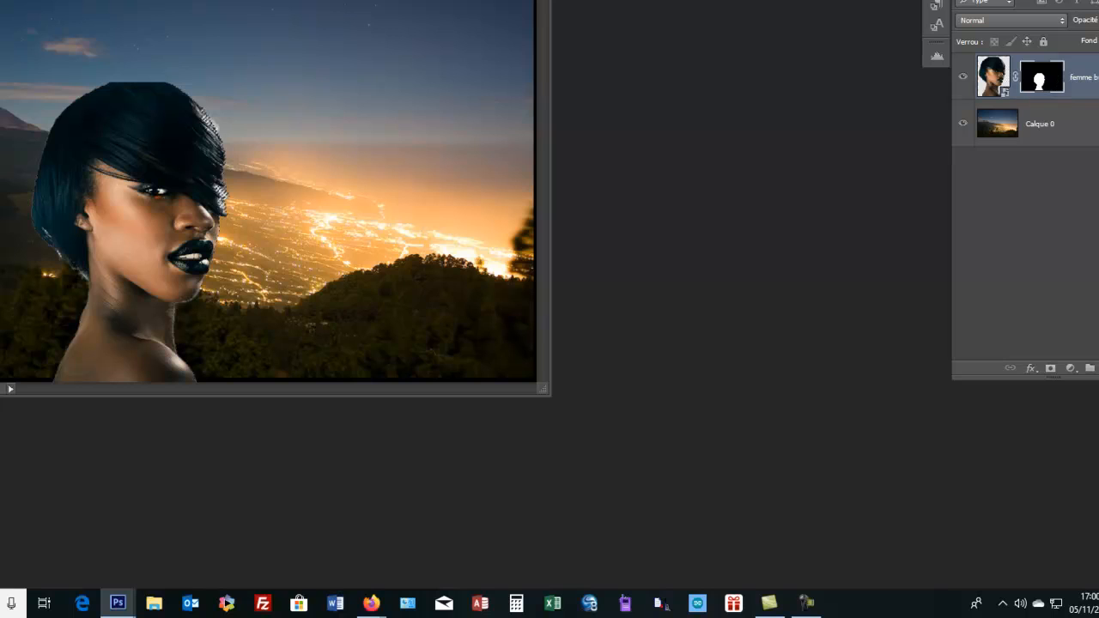
pyautogui.hotkey('ctrl', 'o')
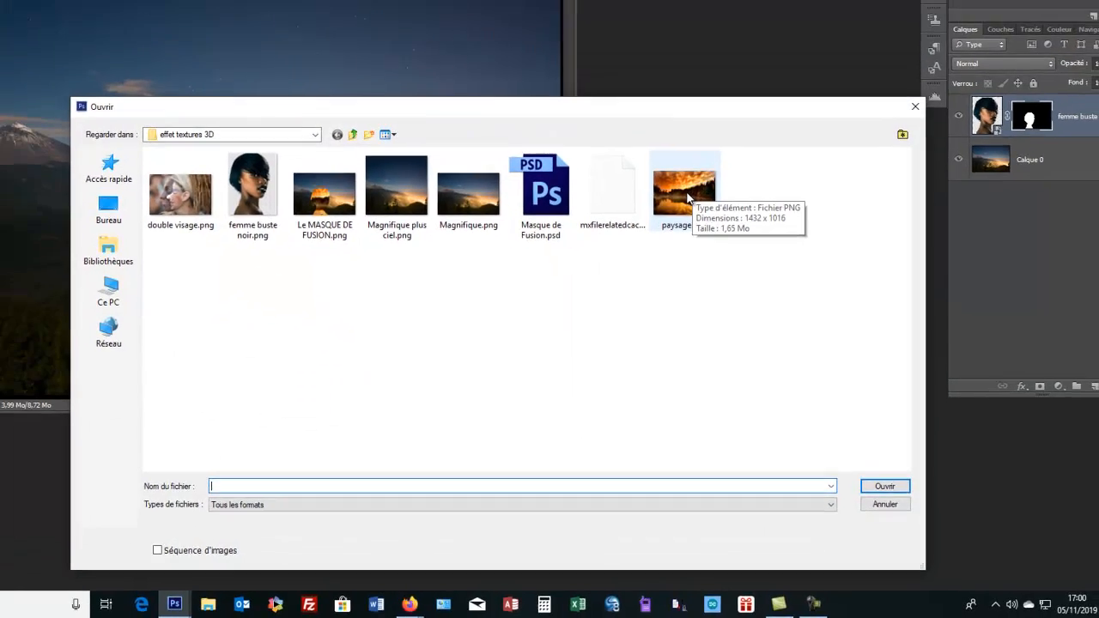
pyautogui.click(670, 163)
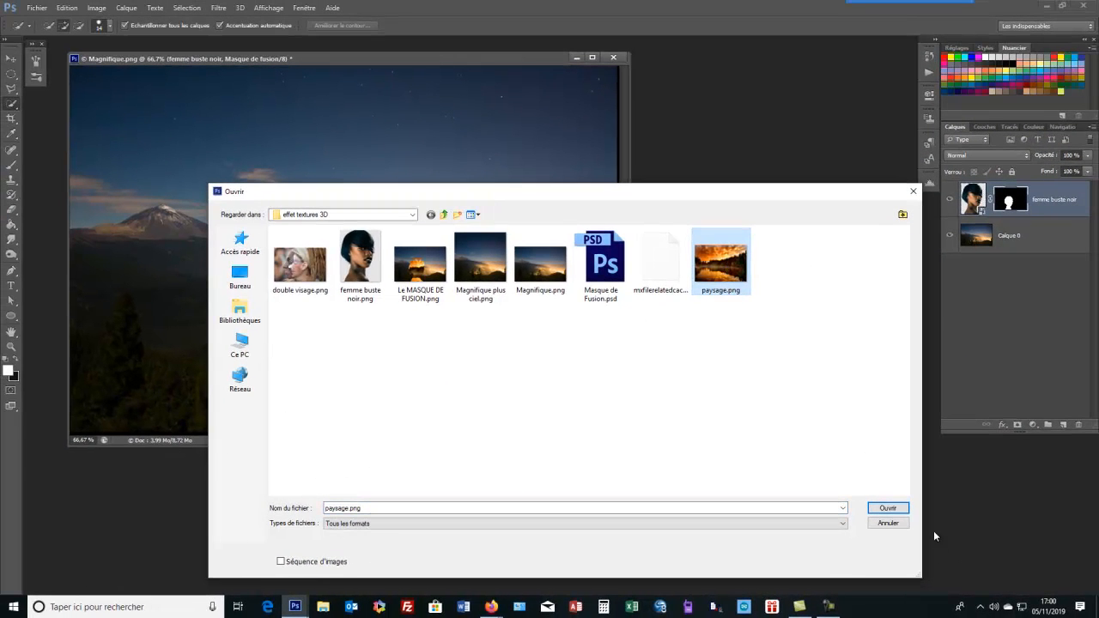
pyautogui.click(888, 522)
# Step: Place paysage.png above the bust layer and stretch it sideways to about 100.70 % width so it spans the canvas
pyautogui.click(37, 8)
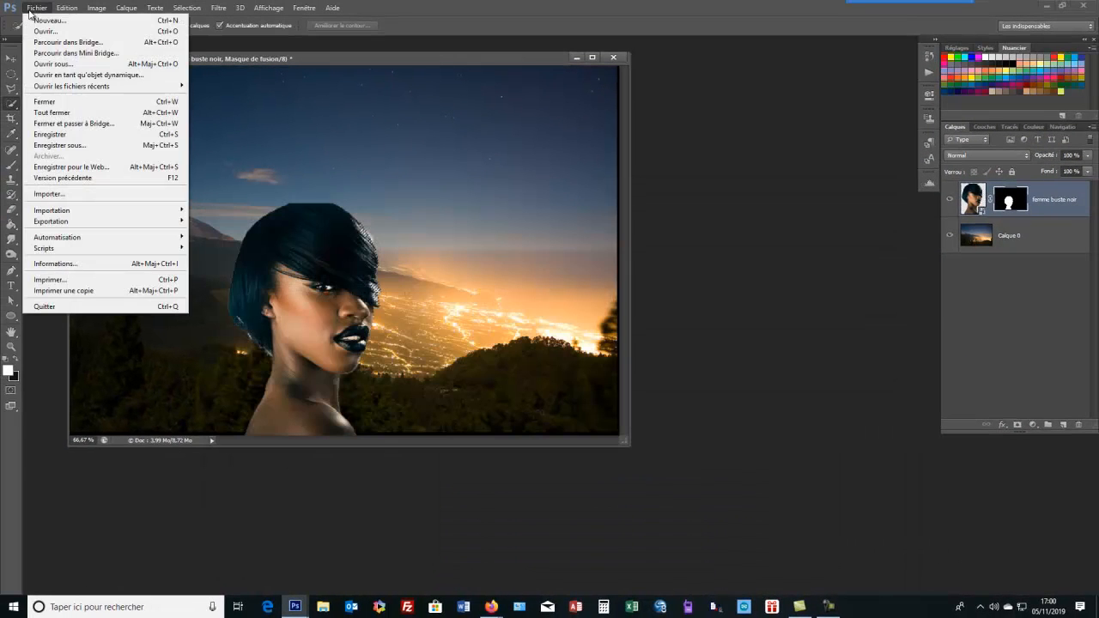
pyautogui.click(76, 194)
pyautogui.click(726, 266)
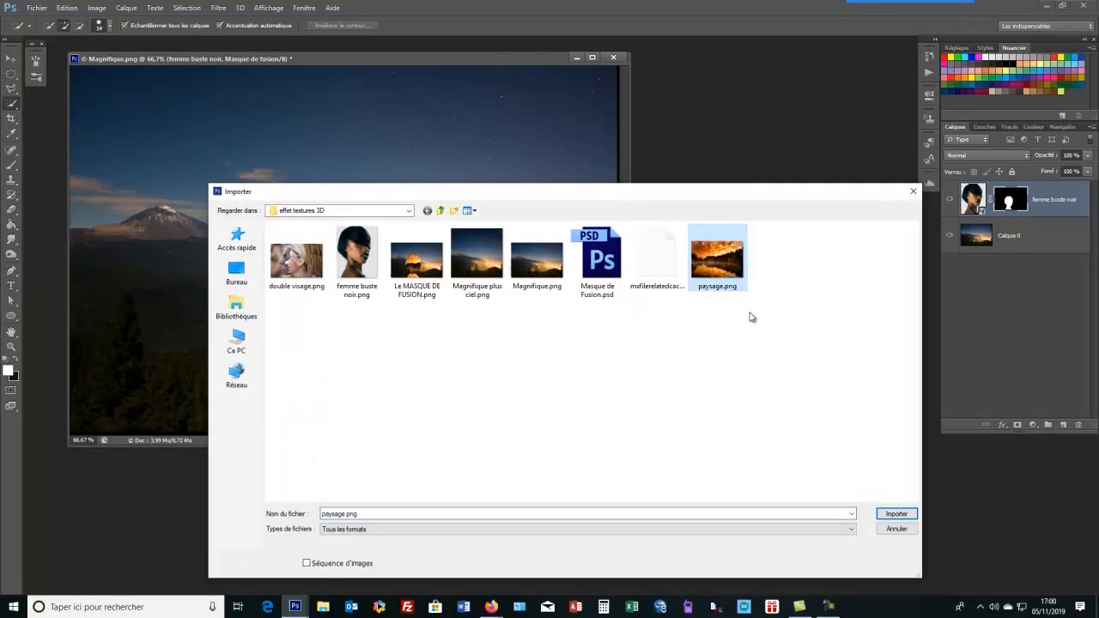
pyautogui.click(905, 516)
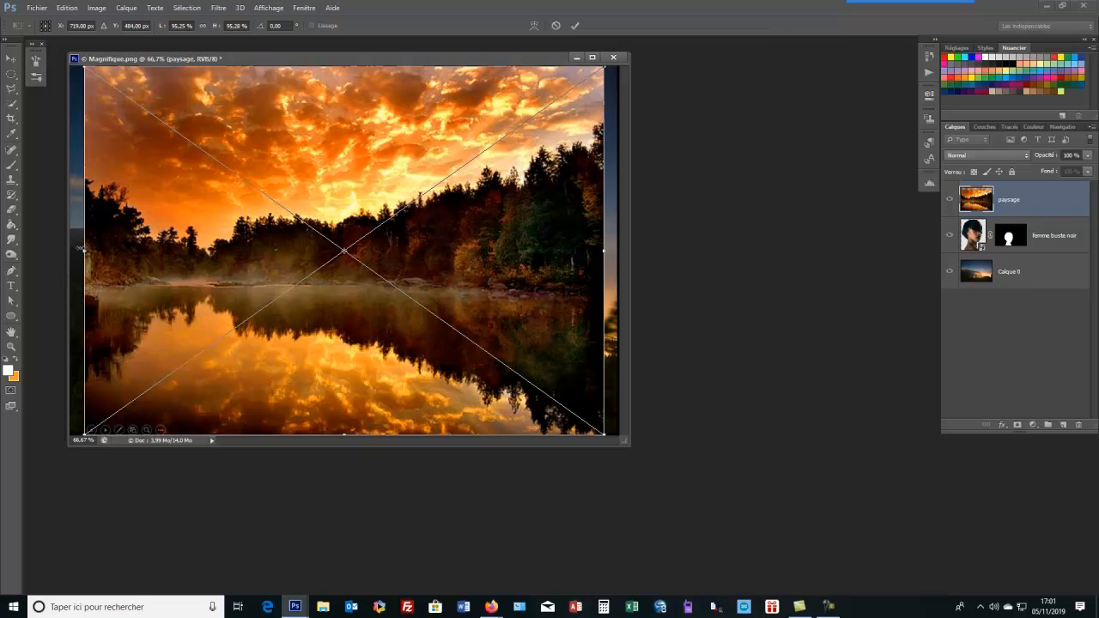
pyautogui.moveTo(83, 250); pyautogui.dragTo(80, 250)
pyautogui.moveTo(73, 250); pyautogui.dragTo(70, 251)
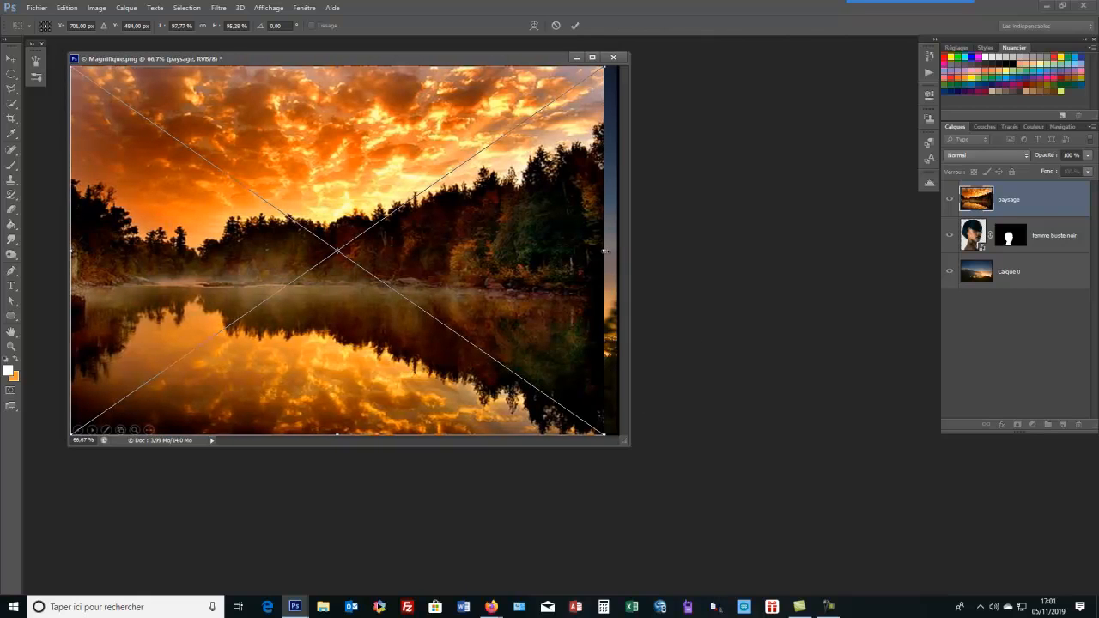
pyautogui.moveTo(605, 250); pyautogui.dragTo(619, 250)
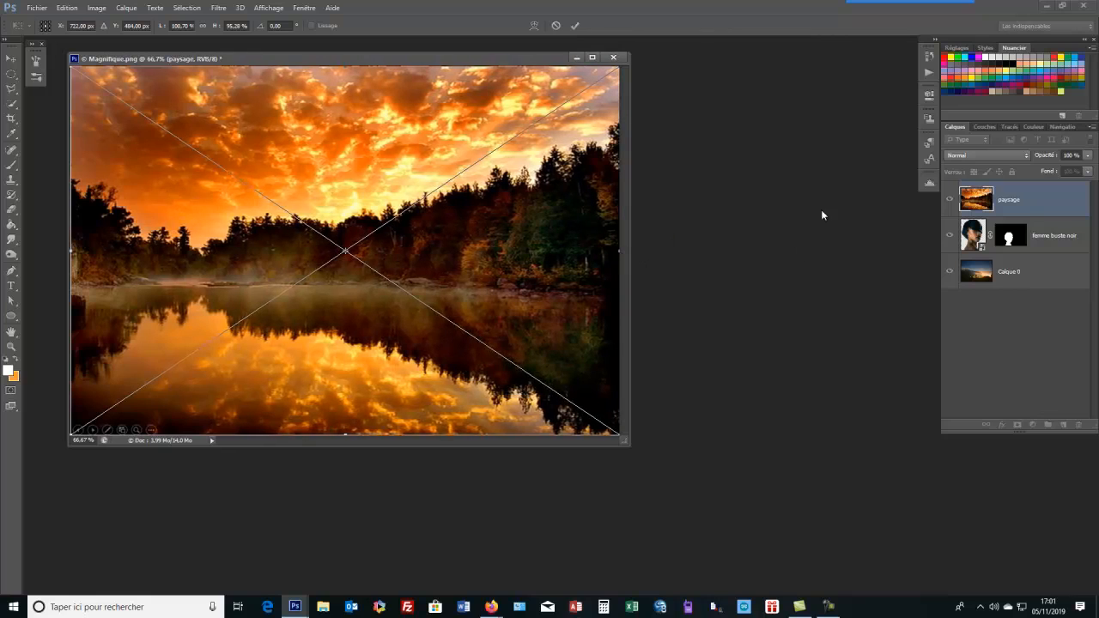
pyautogui.click(575, 26)
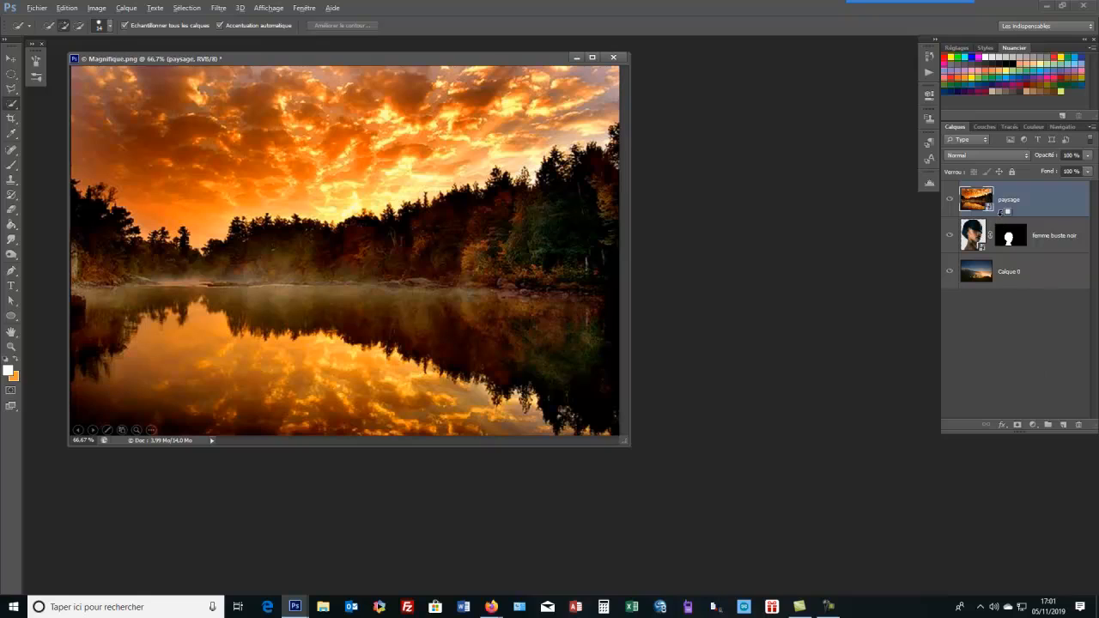
# Step: Clip the paysage layer to the femme buste noir layer and shift the landscape slightly up inside the silhouette
pyautogui.keyDown('alt'); pyautogui.click(1000, 213); pyautogui.keyUp('alt')
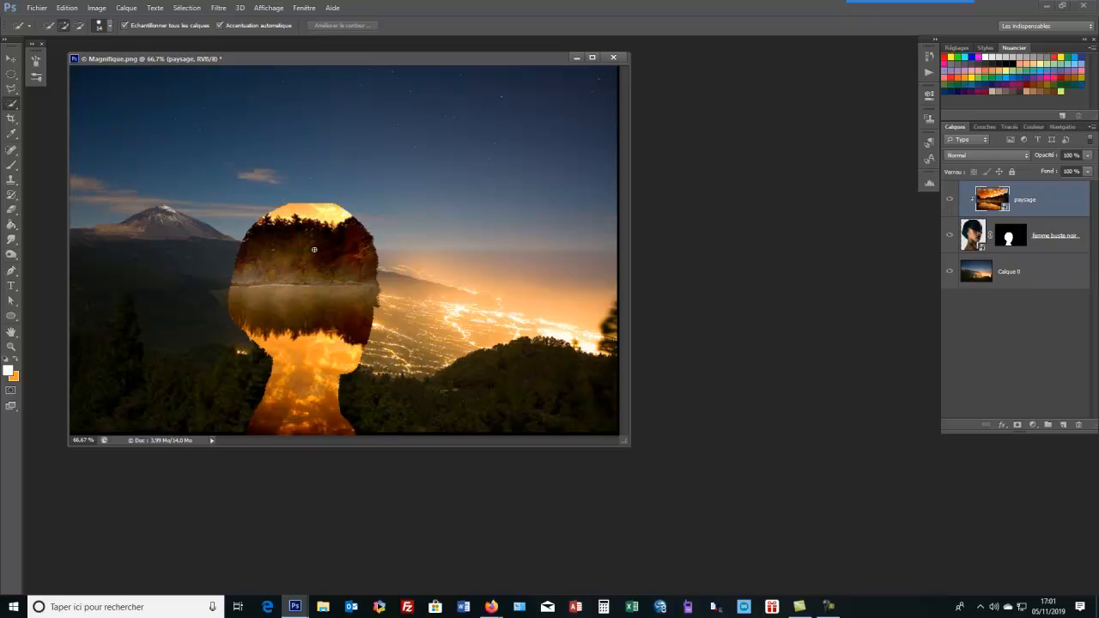
pyautogui.moveTo(312, 249)
pyautogui.mouseDown()
pyautogui.moveTo(307, 237)
pyautogui.moveTo(325, 232)
pyautogui.moveTo(304, 233)
pyautogui.mouseUp()
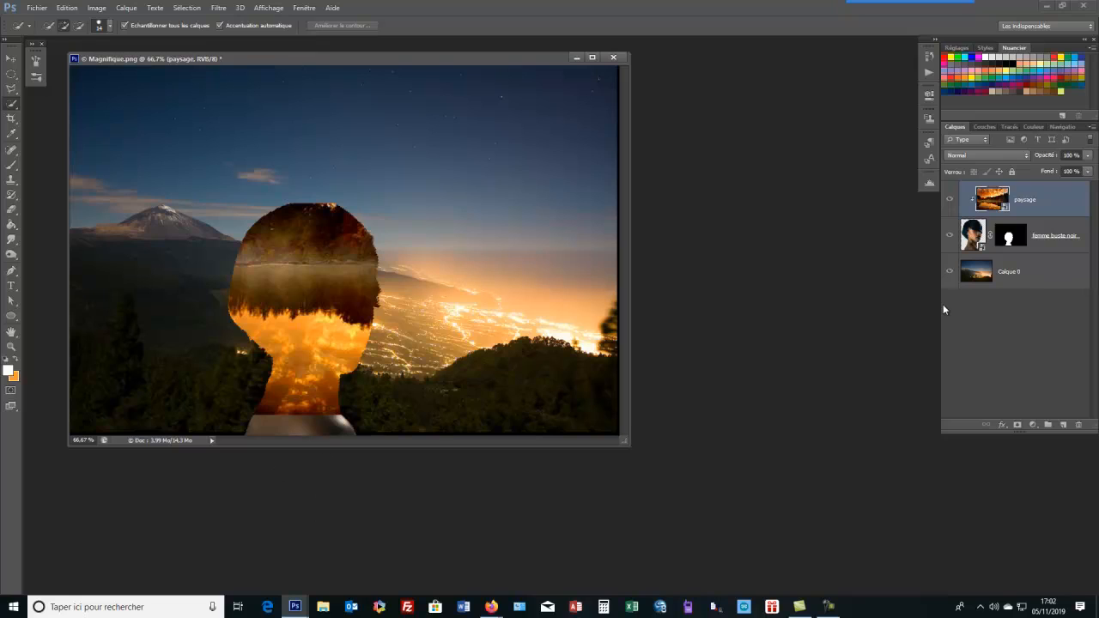
# Step: Lower the femme buste noir silhouette slightly, and move the paysage landscape down to cover the base of the neck
pyautogui.click(978, 244)
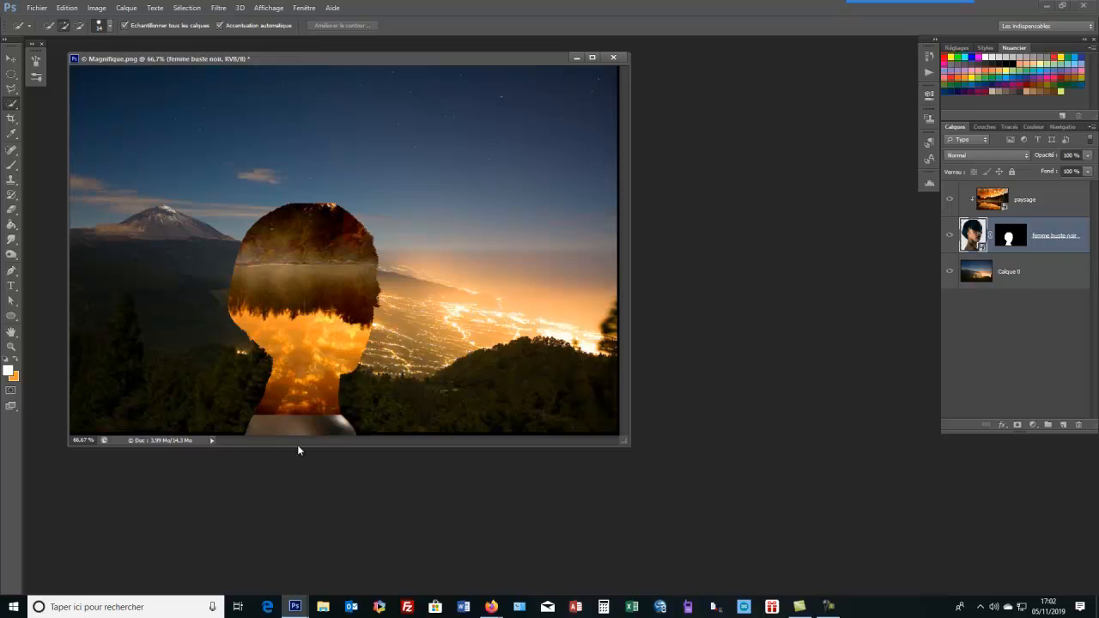
pyautogui.moveTo(299, 422)
pyautogui.mouseDown()
pyautogui.moveTo(299, 441)
pyautogui.moveTo(296, 433)
pyautogui.mouseUp()
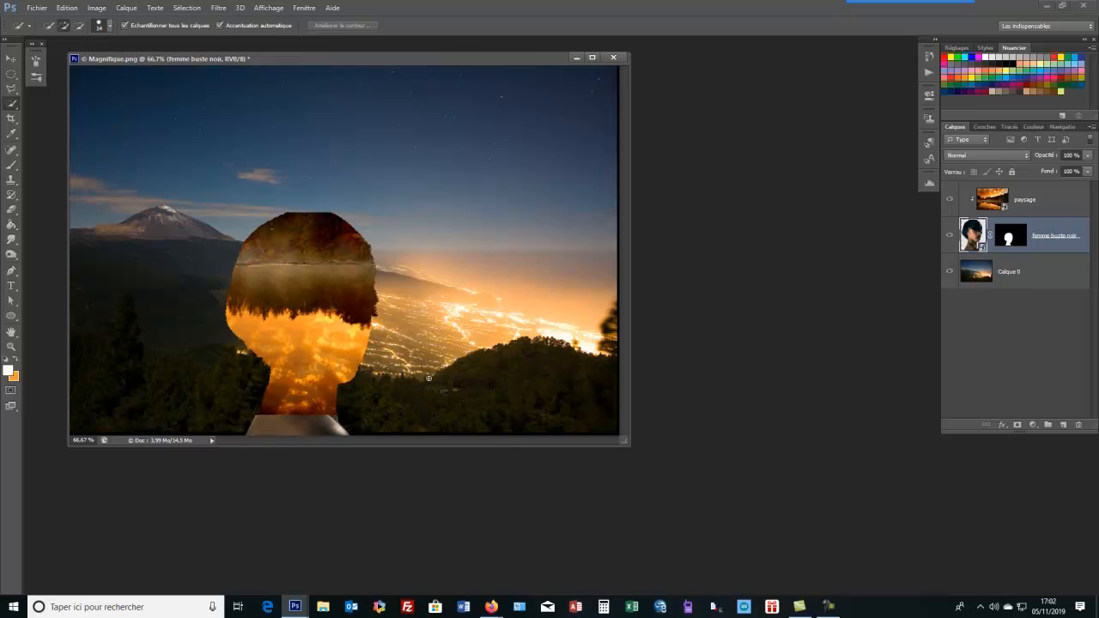
pyautogui.click(1013, 244)
pyautogui.moveTo(298, 333); pyautogui.dragTo(299, 357)
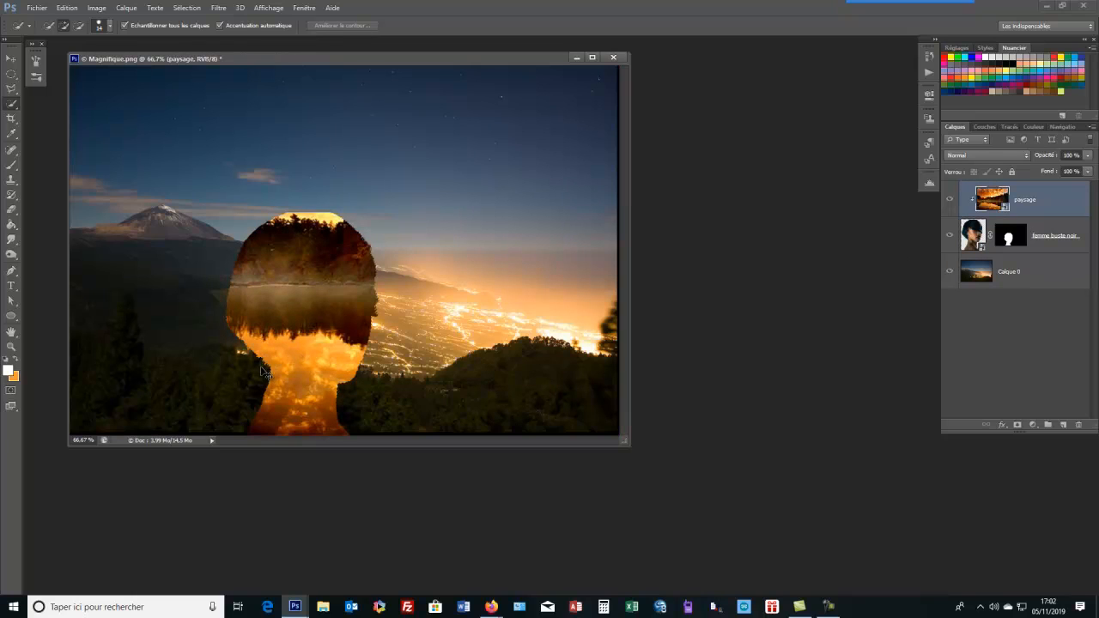
# Step: Stretch the paysage layer upward with Free Transform to about 100.89 % height
pyautogui.hotkey('ctrl', 't')
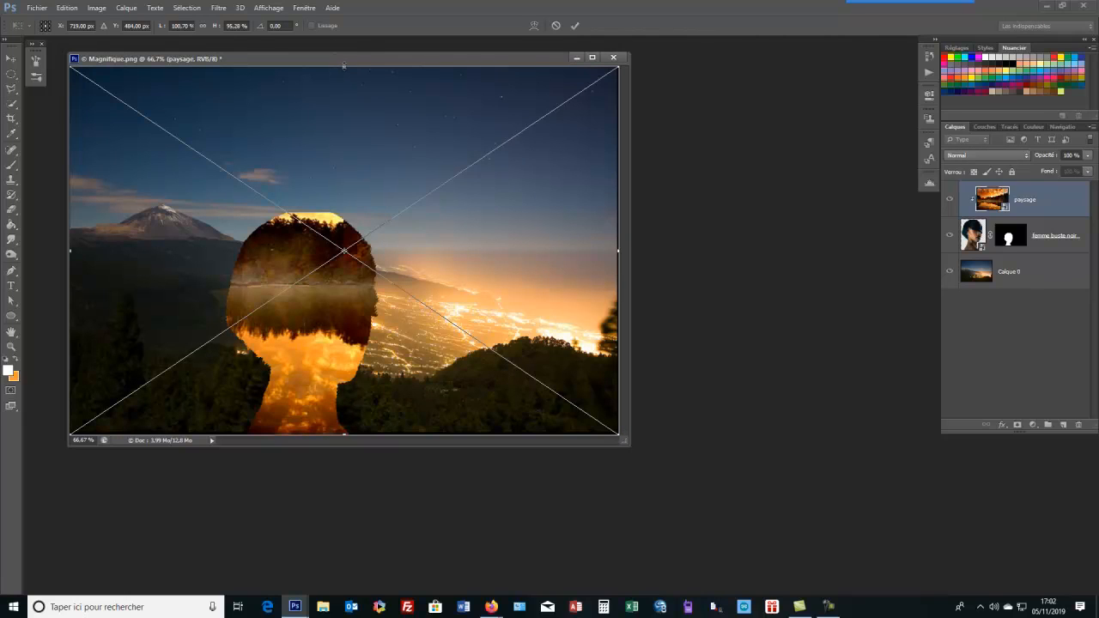
pyautogui.moveTo(343, 65); pyautogui.dragTo(350, 45)
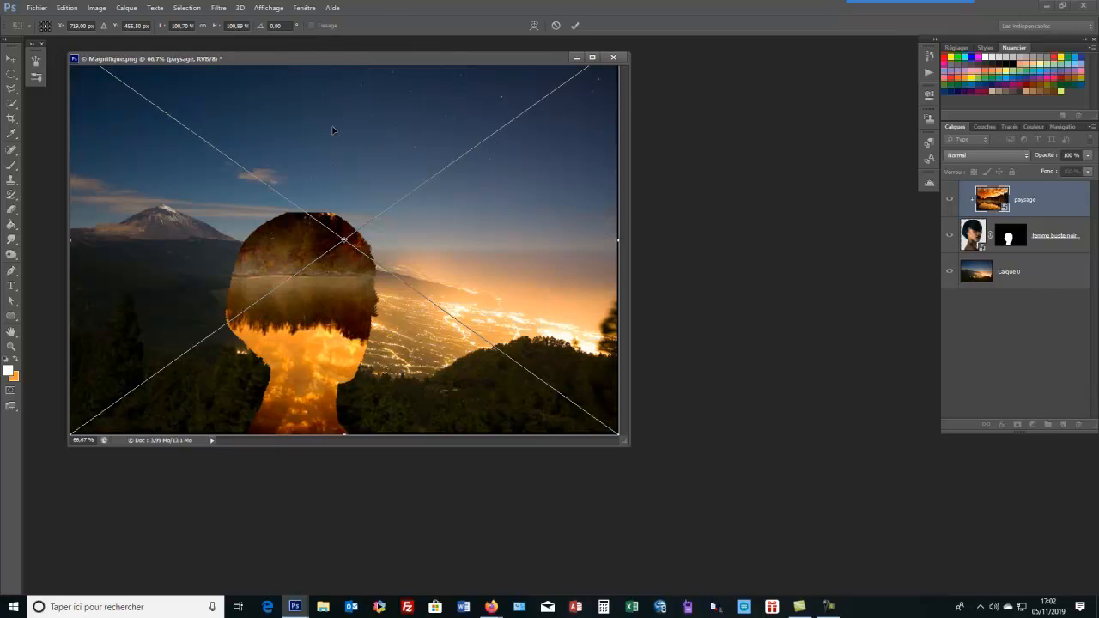
pyautogui.click(574, 25)
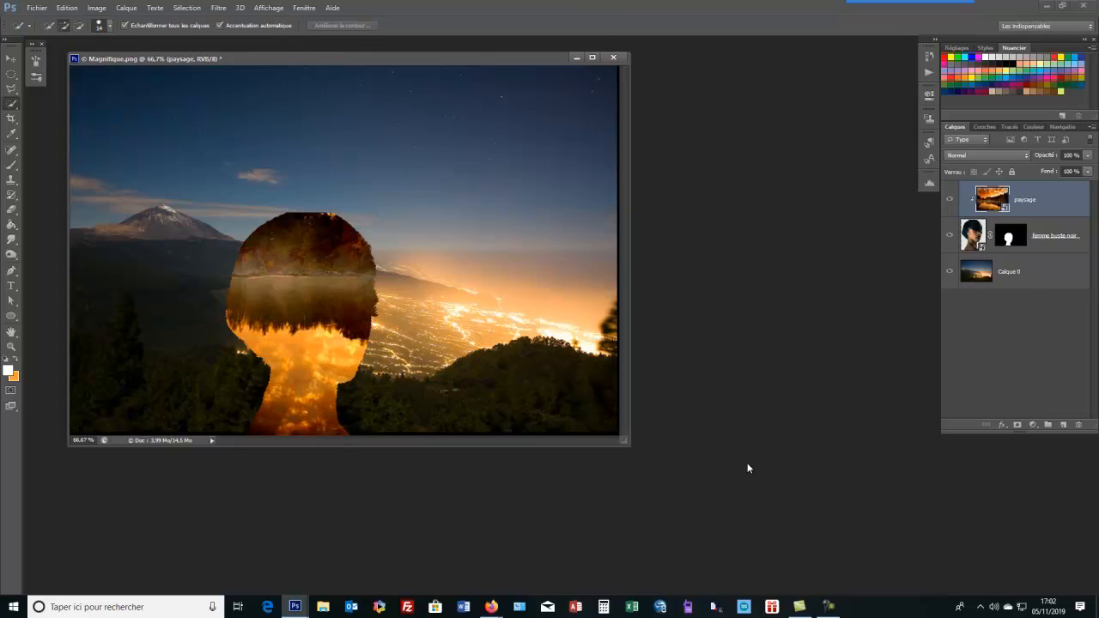